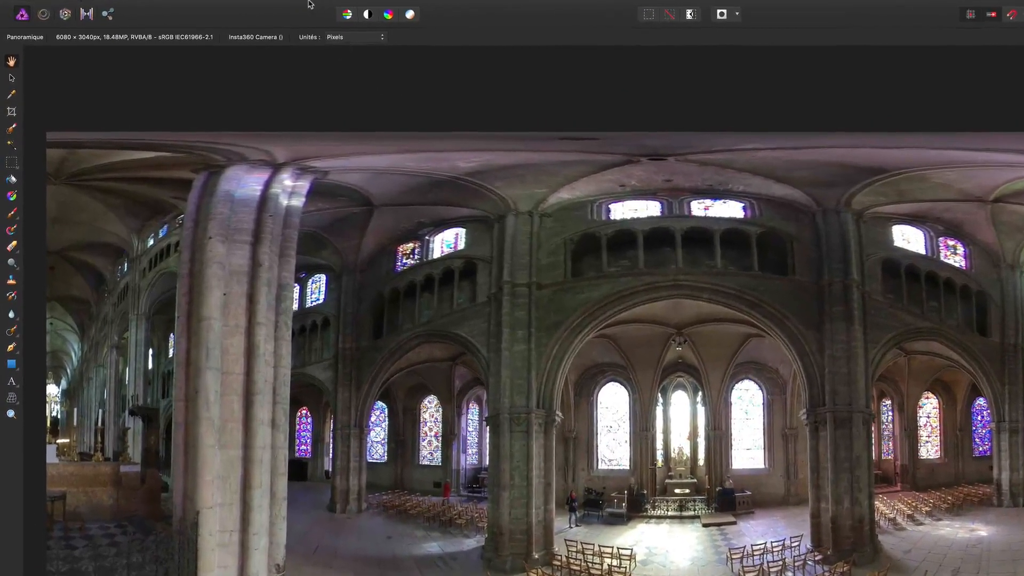
pyautogui.moveTo(213, 1)
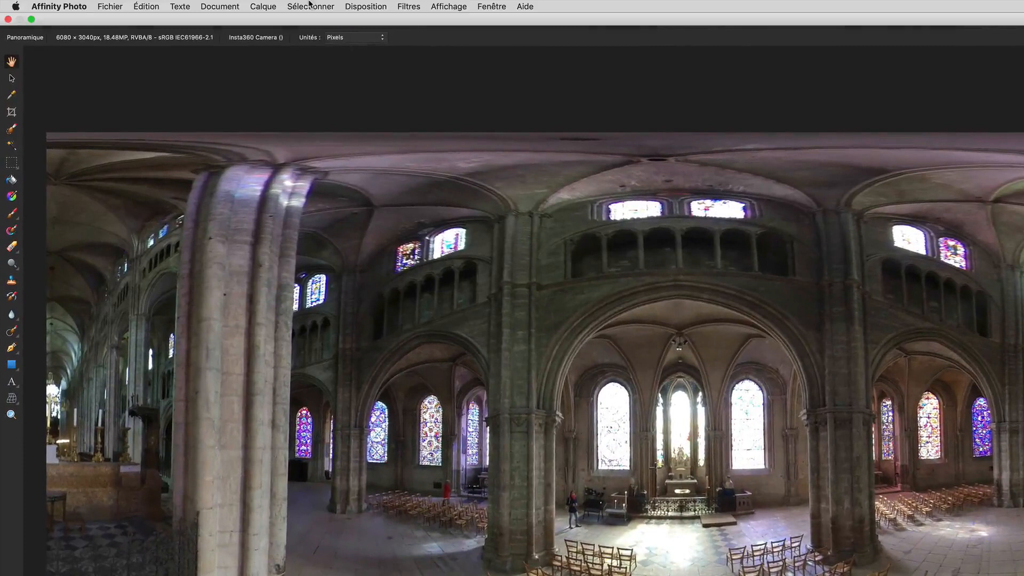
pyautogui.click(260, 7)
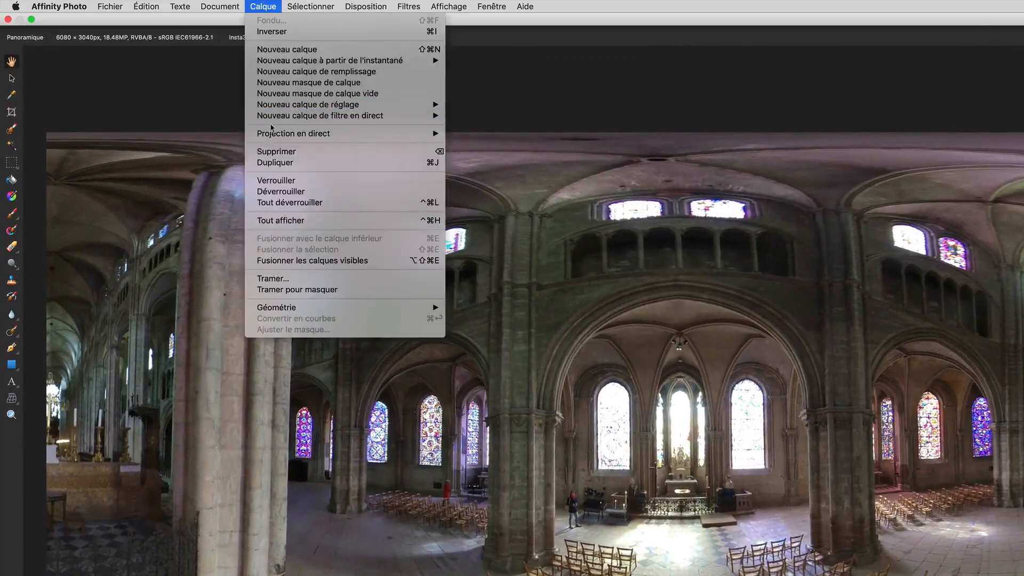
pyautogui.moveTo(265, 137)
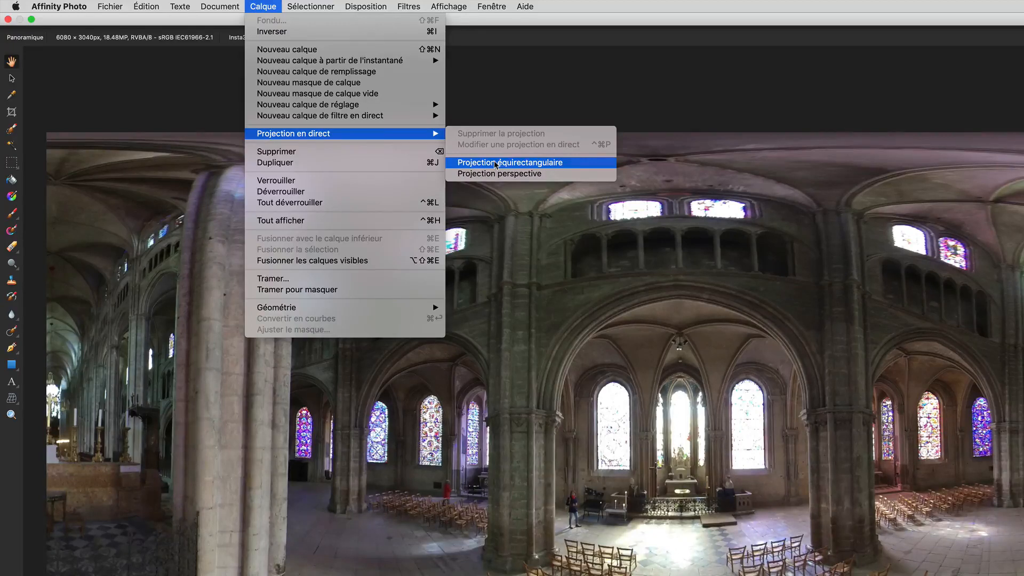
pyautogui.click(496, 163)
pyautogui.click(955, 191)
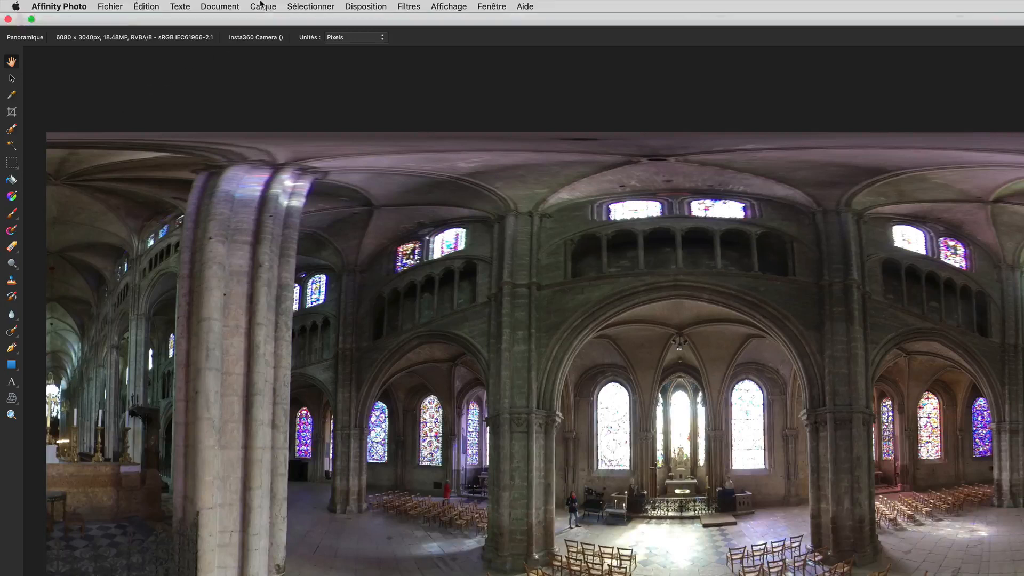
pyautogui.click(271, 5)
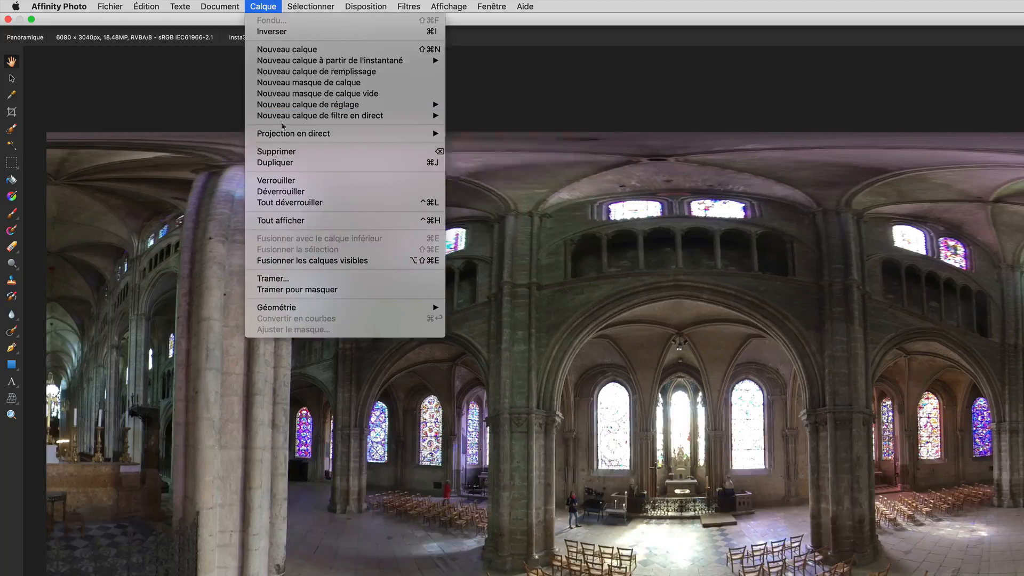
pyautogui.click(260, 6)
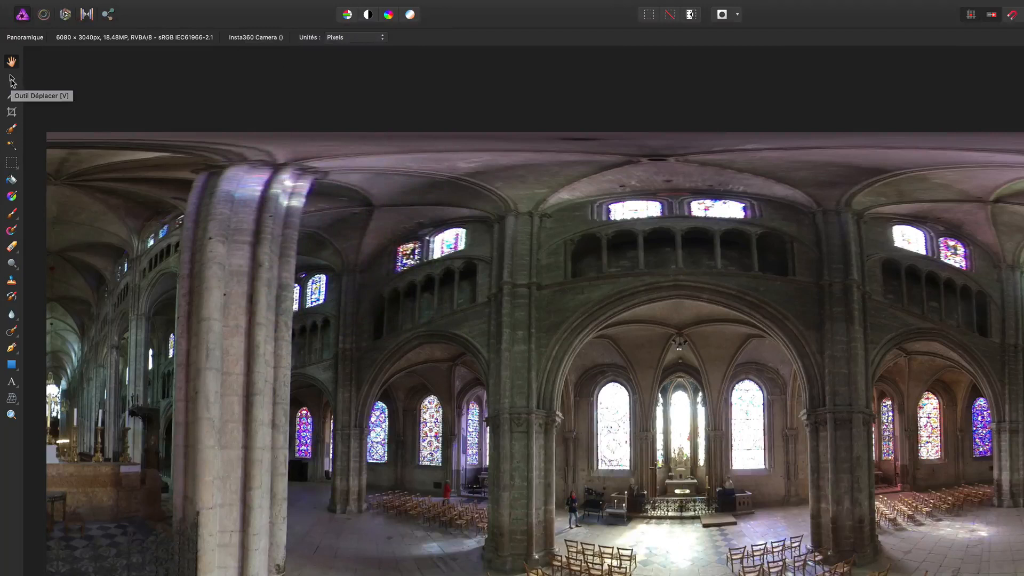
# With the Move tool active, apply a live equirectangular projection to the background layer.
pyautogui.click(12, 80)
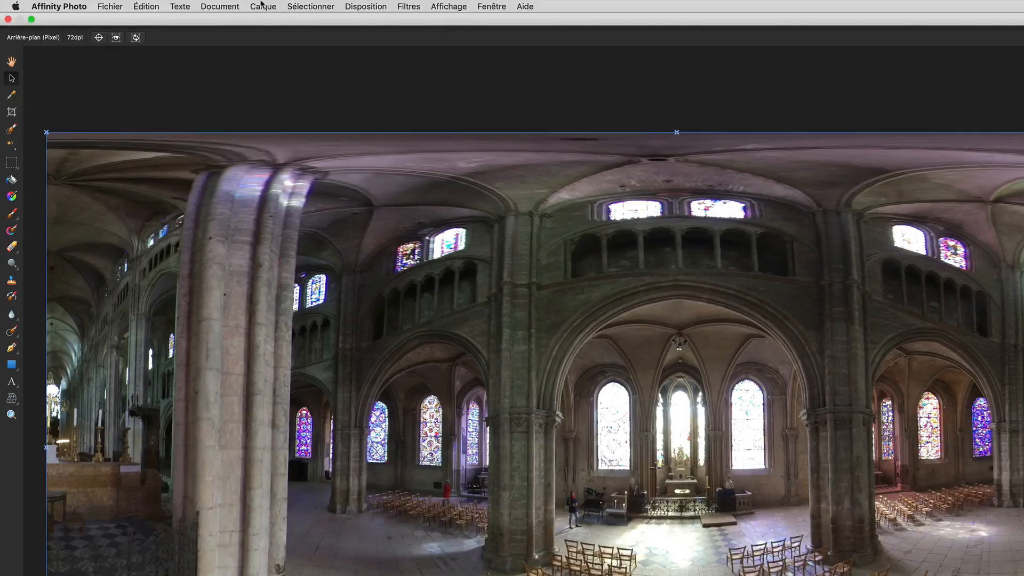
pyautogui.click(262, 5)
pyautogui.moveTo(284, 61)
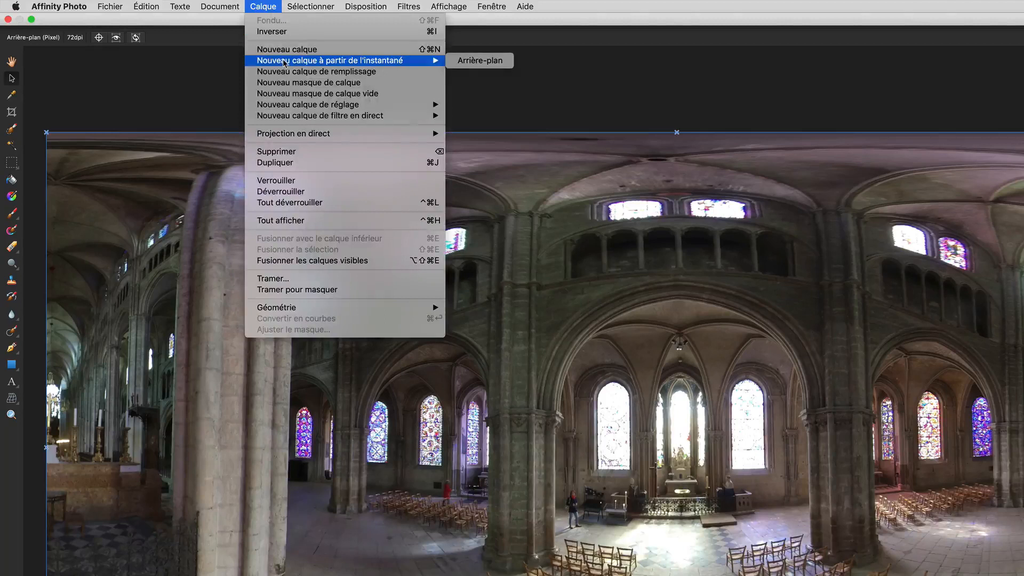
pyautogui.moveTo(320, 134)
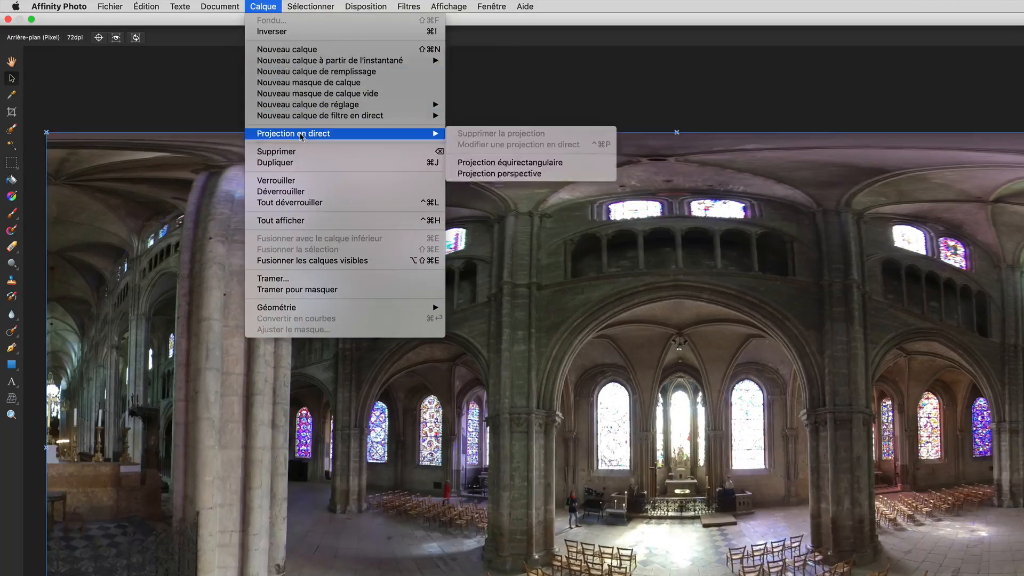
pyautogui.click(474, 163)
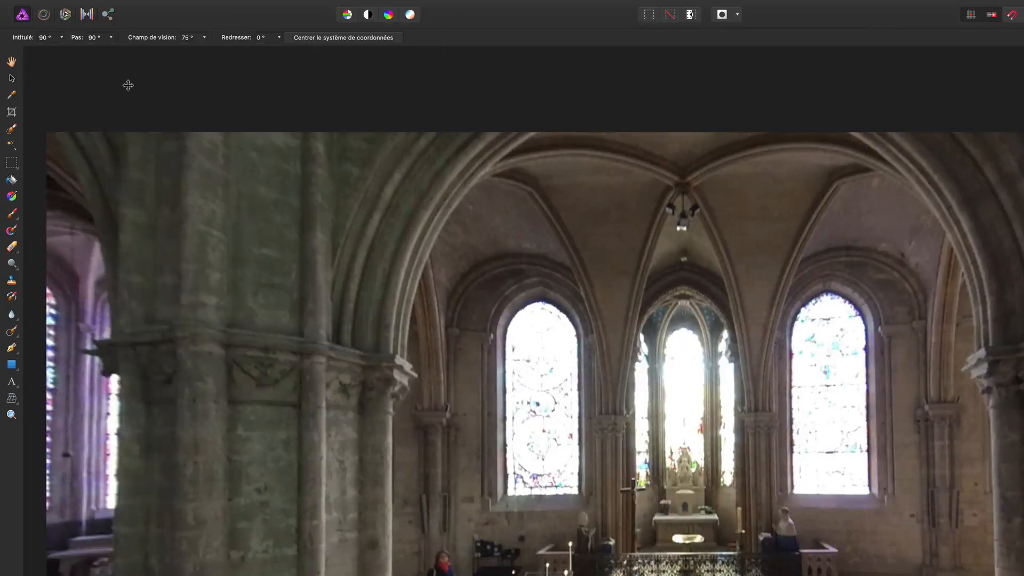
# Leave projection editing and remove the live projection from the background layer.
pyautogui.click(12, 78)
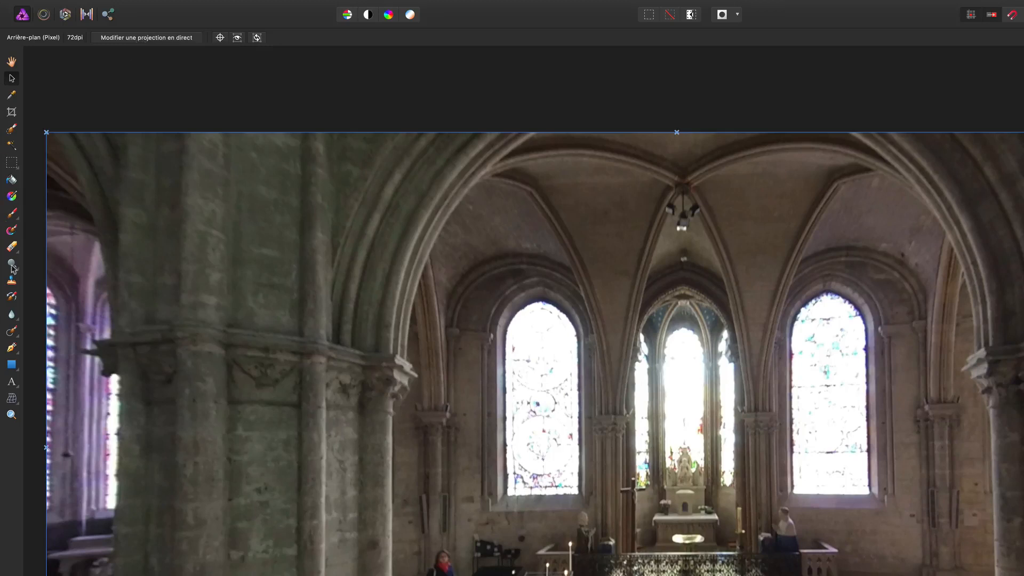
pyautogui.click(11, 333)
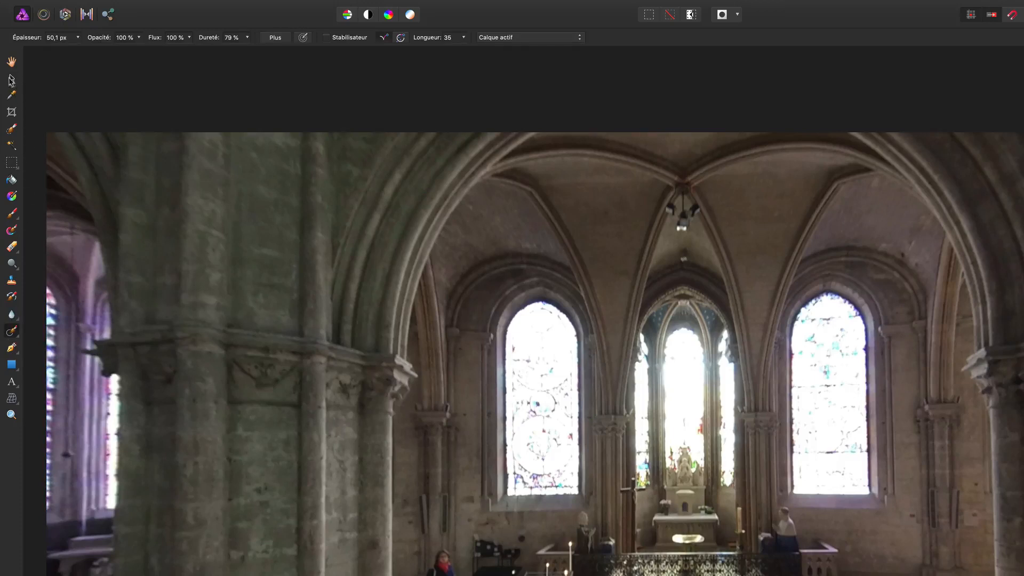
pyautogui.click(12, 80)
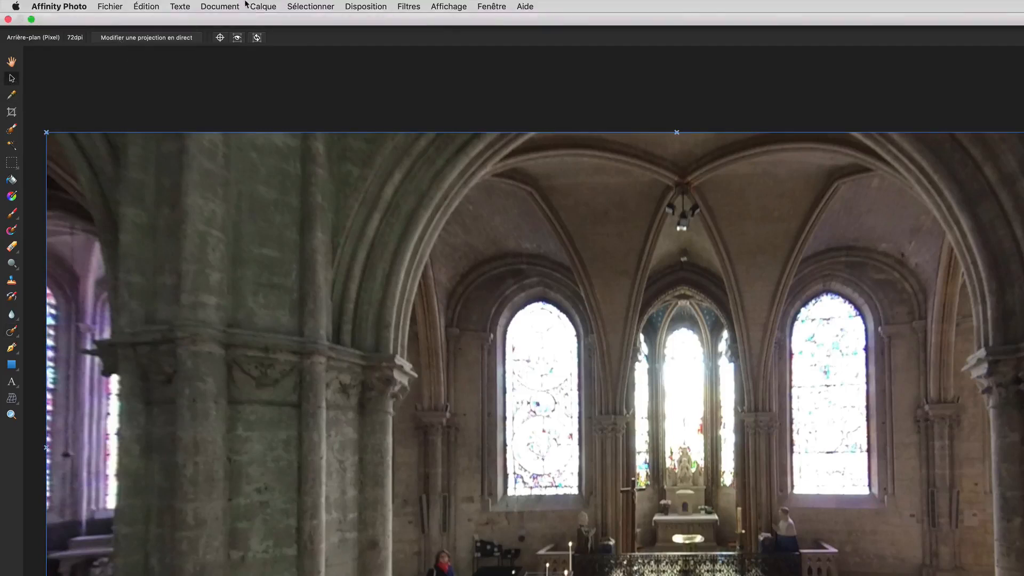
pyautogui.click(260, 5)
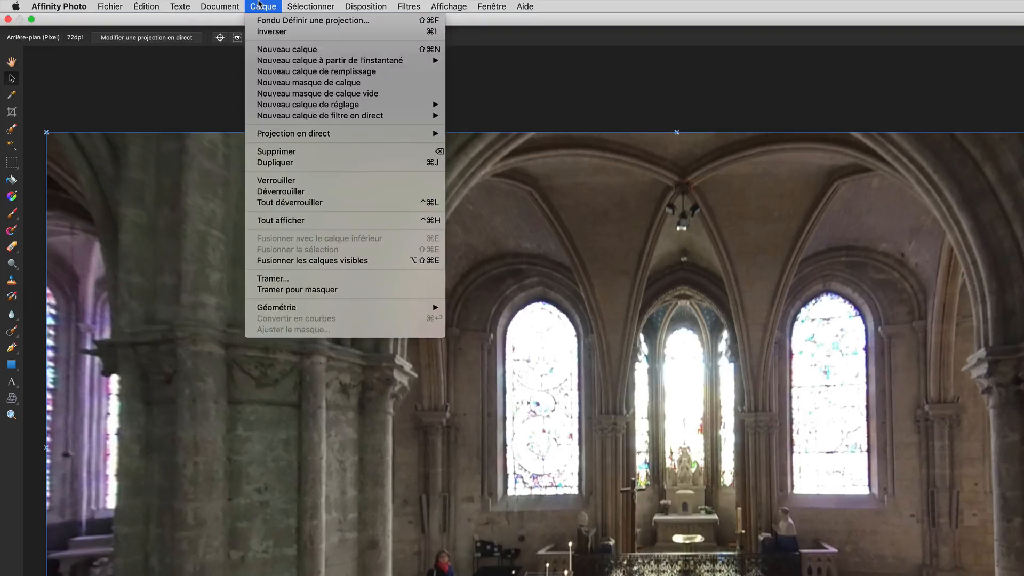
pyautogui.moveTo(282, 137)
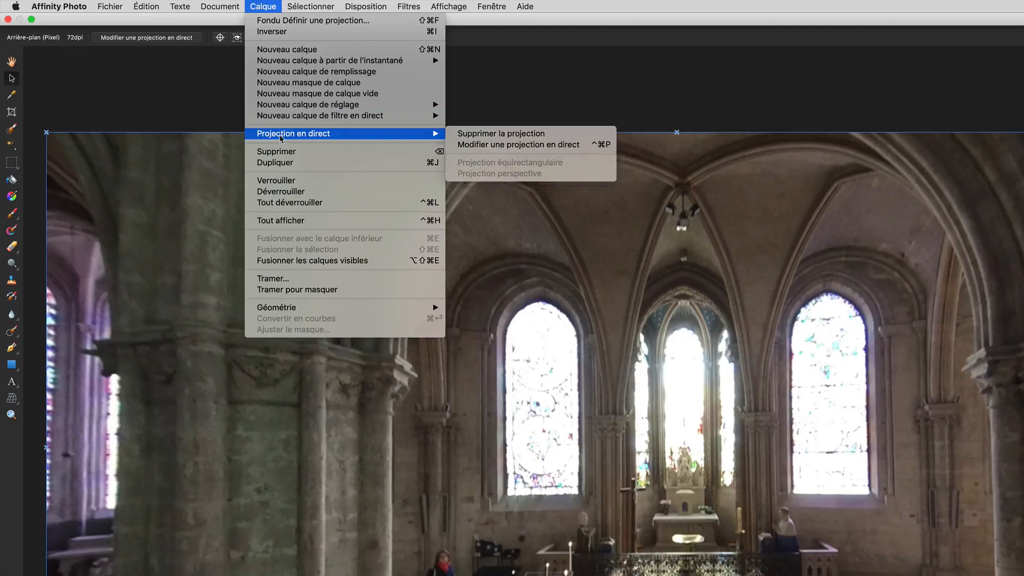
pyautogui.click(471, 137)
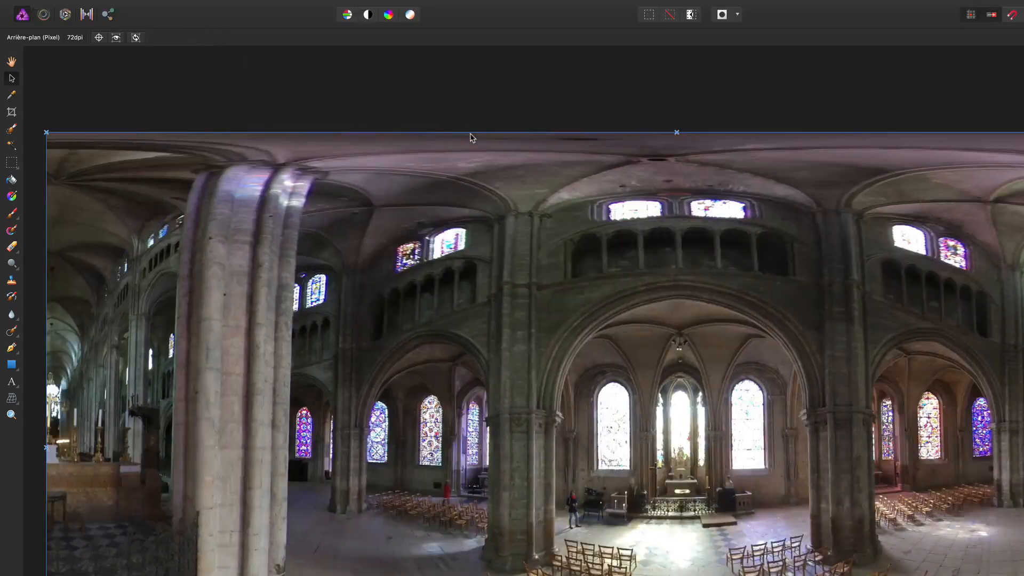
# Reapply the live equirectangular projection to the flat panorama on the background layer.
pyautogui.moveTo(291, 2)
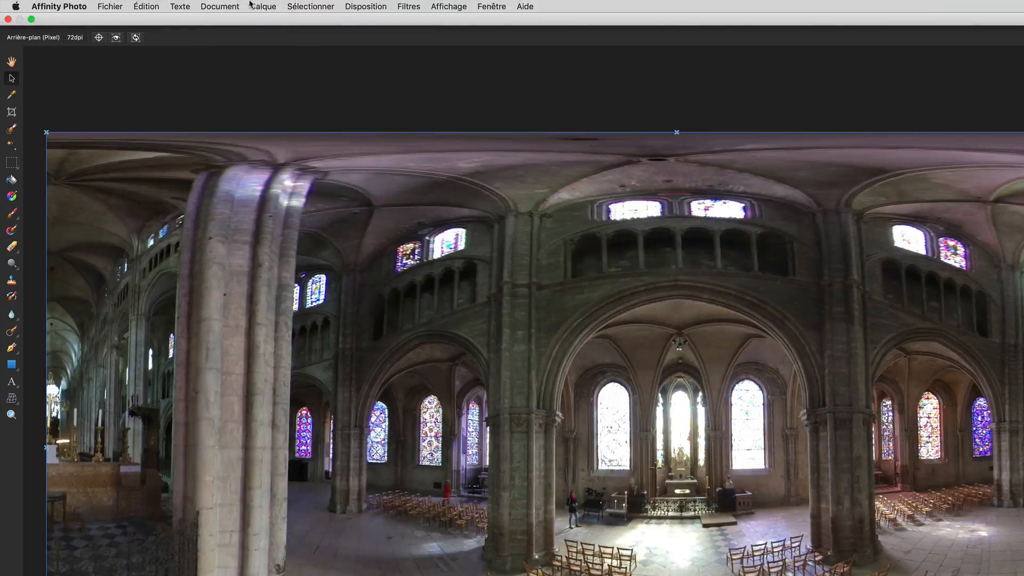
pyautogui.click(252, 7)
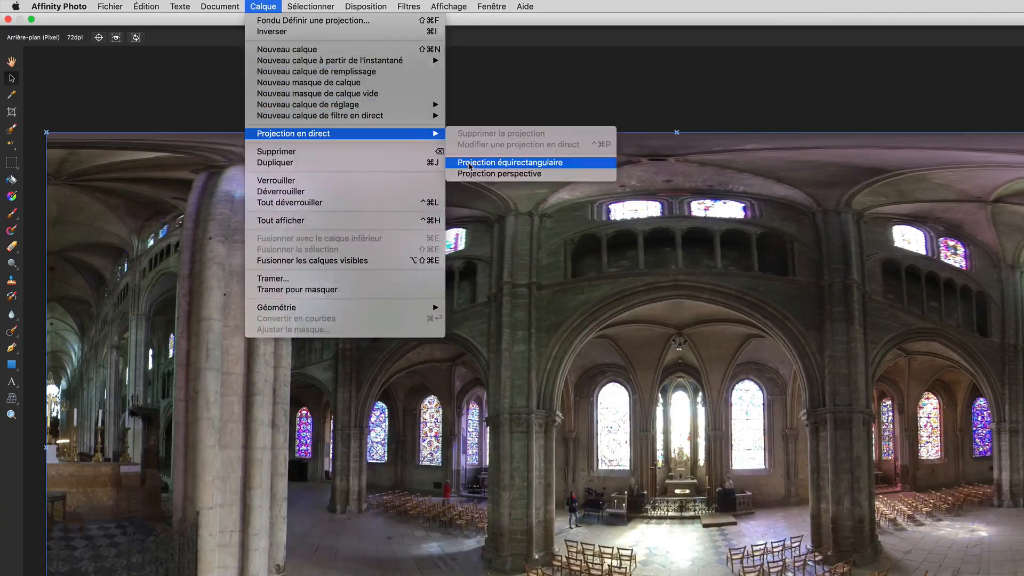
pyautogui.click(471, 166)
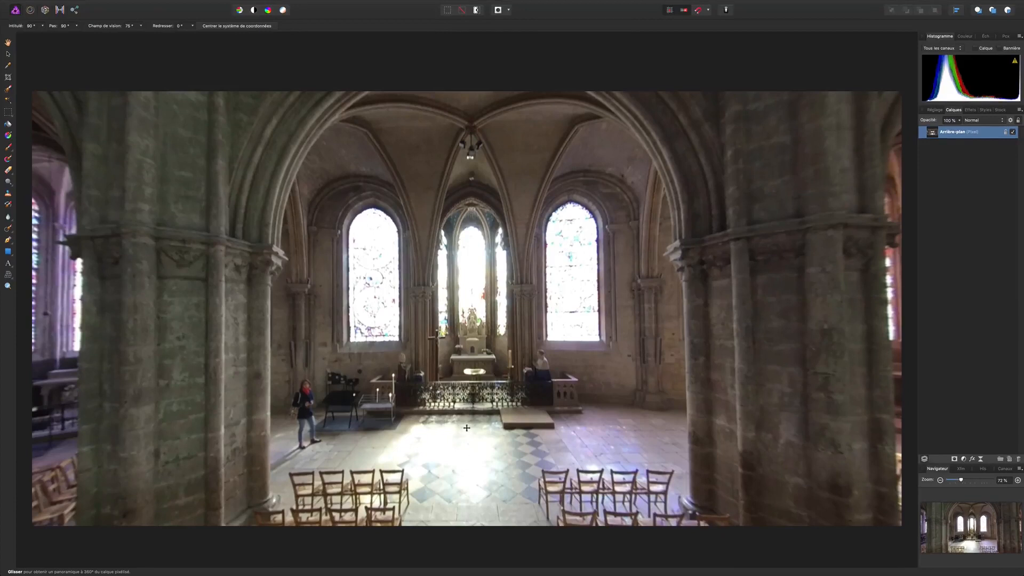
# Pan around the church interior in the 360° view and set the heading (Intitulé) back to 90°.
pyautogui.moveTo(461, 435); pyautogui.dragTo(453, 472)
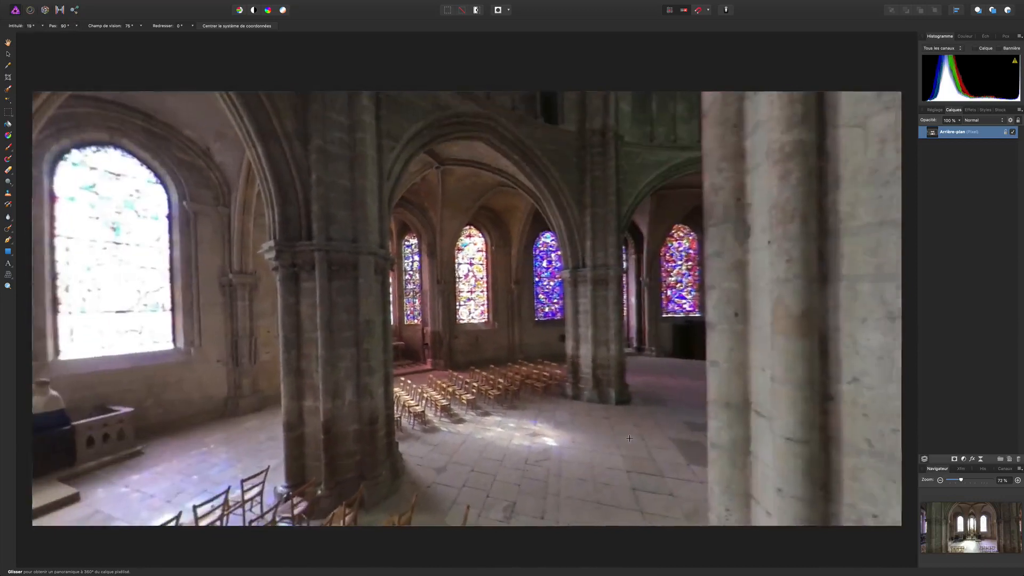
pyautogui.moveTo(629, 438); pyautogui.dragTo(405, 367)
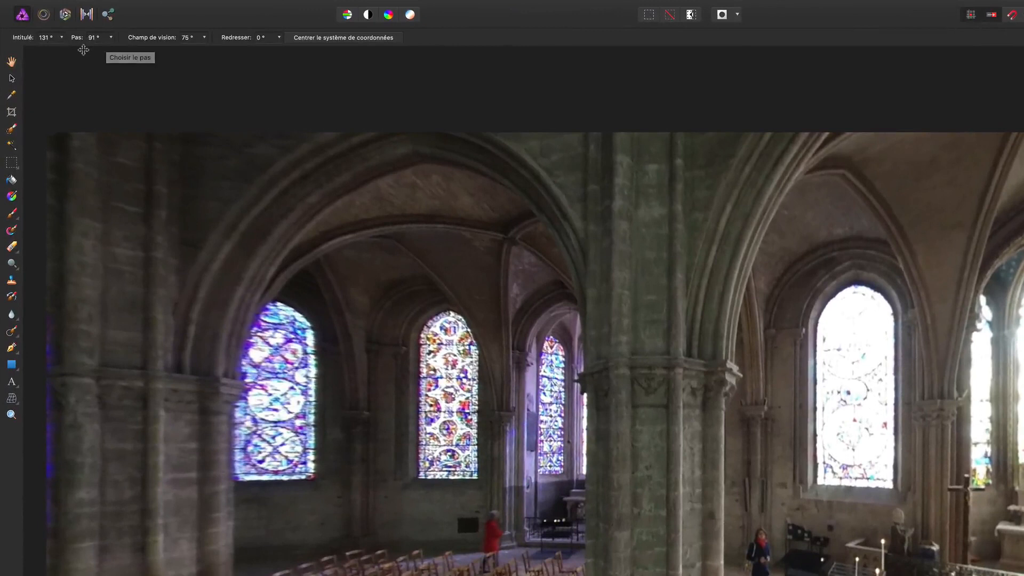
pyautogui.click(62, 37)
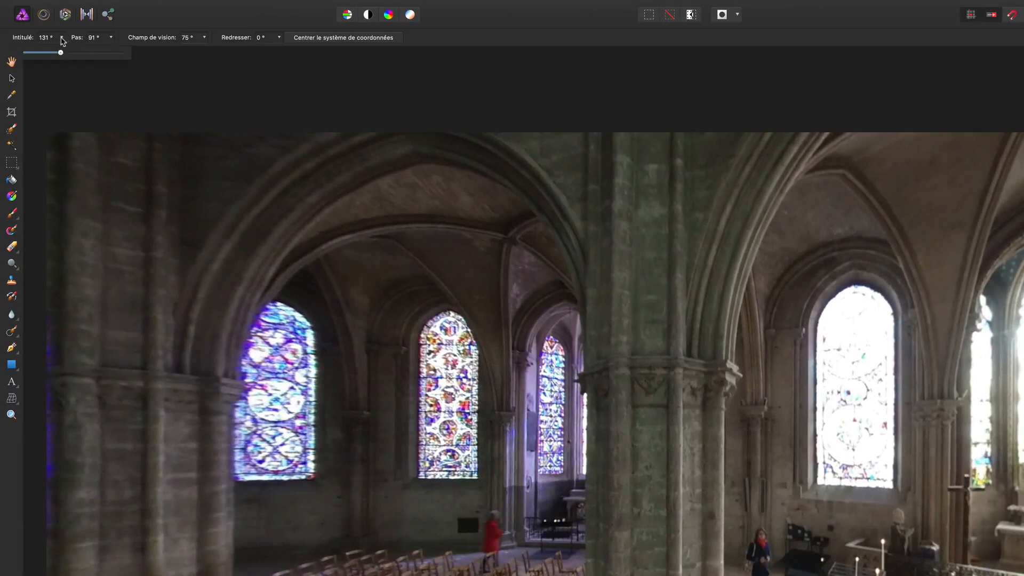
pyautogui.moveTo(61, 52); pyautogui.dragTo(61, 53)
pyautogui.click(47, 37)
pyautogui.write('90')
pyautogui.press('Return')
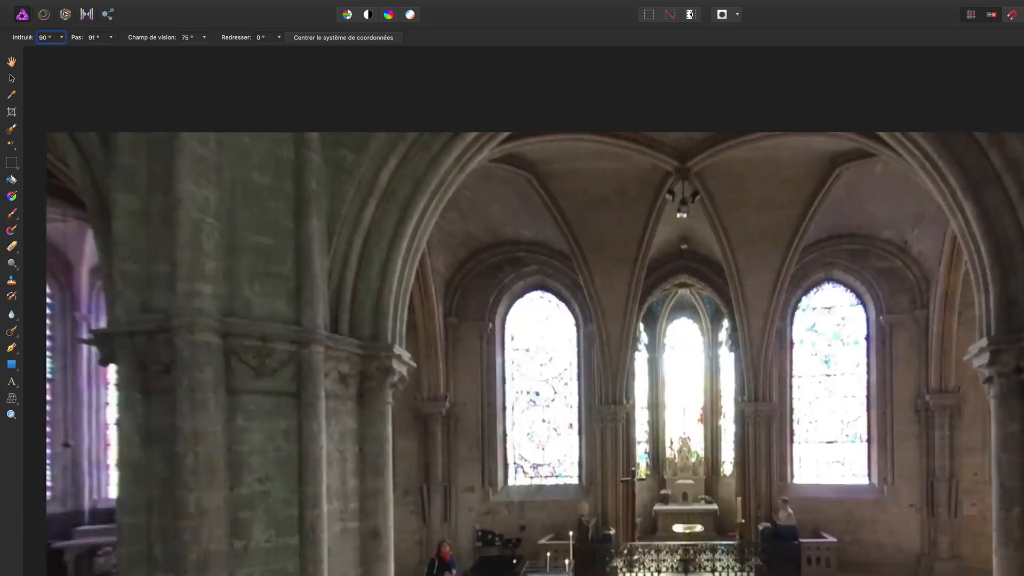
# Turn the projection to a heading (Intitulé) of 277° and set its pitch (Pas) to 97°.
pyautogui.click(63, 39)
pyautogui.moveTo(60, 52); pyautogui.dragTo(112, 54)
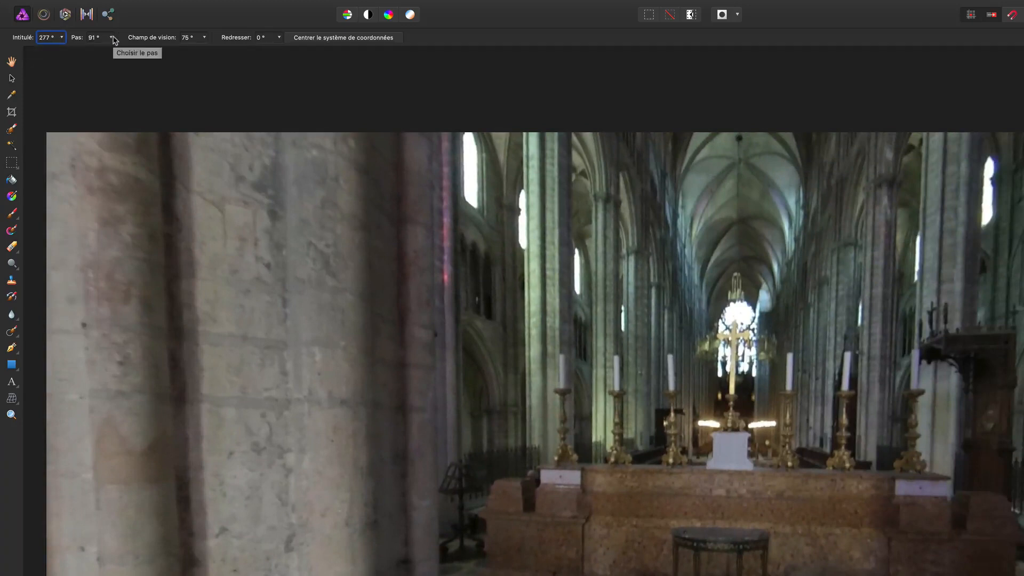
pyautogui.click(112, 38)
pyautogui.moveTo(111, 53)
pyautogui.mouseDown()
pyautogui.moveTo(92, 52)
pyautogui.moveTo(112, 52)
pyautogui.mouseUp()
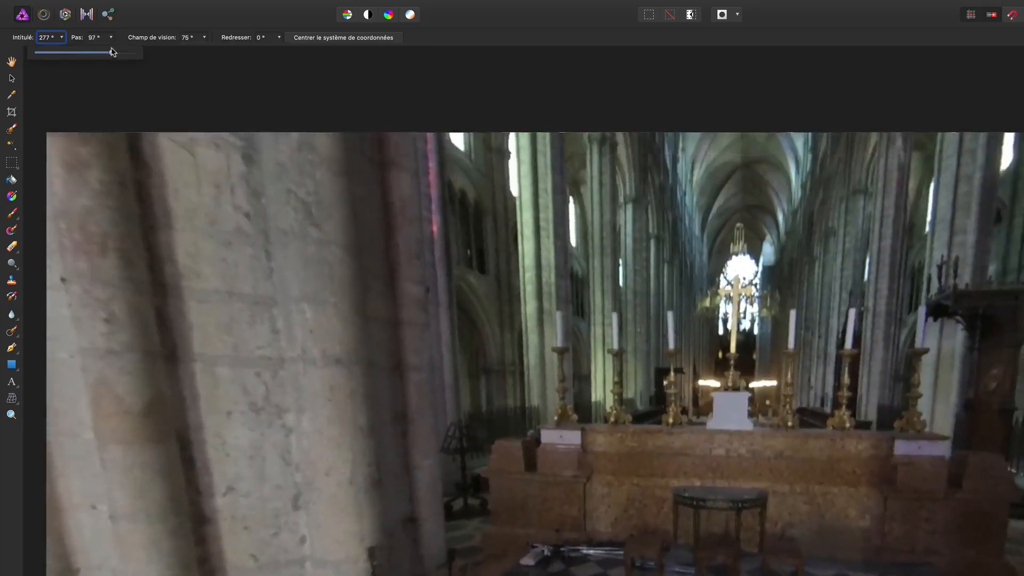
# Widen the projection's field of view (Champ de vision) to 90° and set the heading (Intitulé) to 90°.
pyautogui.click(204, 37)
pyautogui.moveTo(203, 52); pyautogui.dragTo(231, 52)
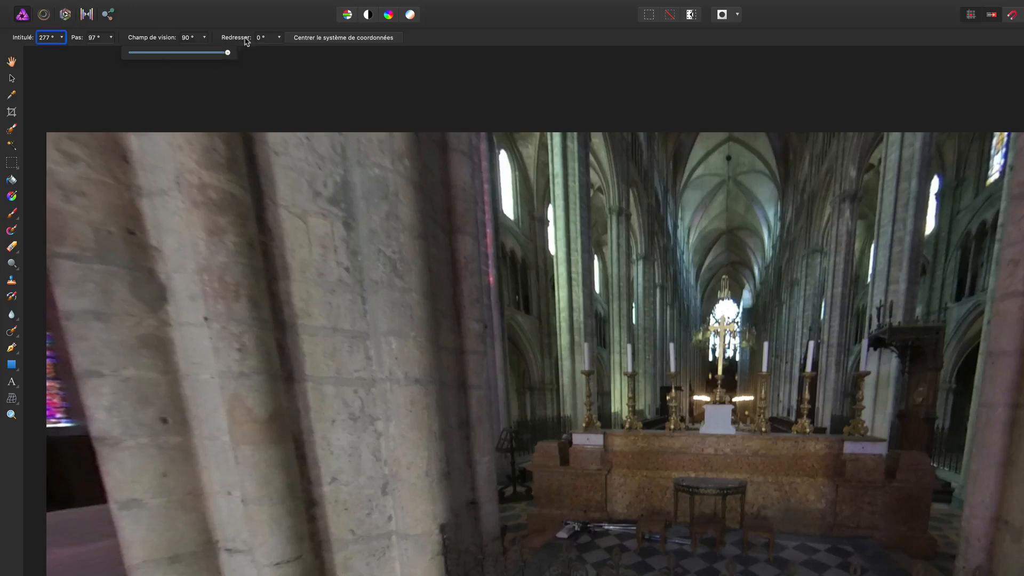
pyautogui.click(48, 40)
pyautogui.click(48, 37)
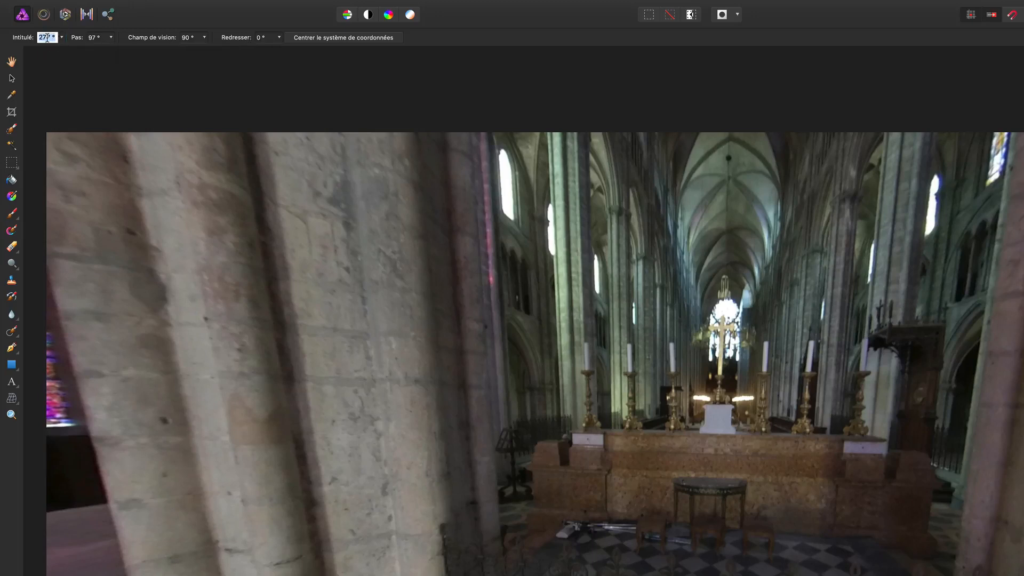
pyautogui.write('90')
pyautogui.press('Return')
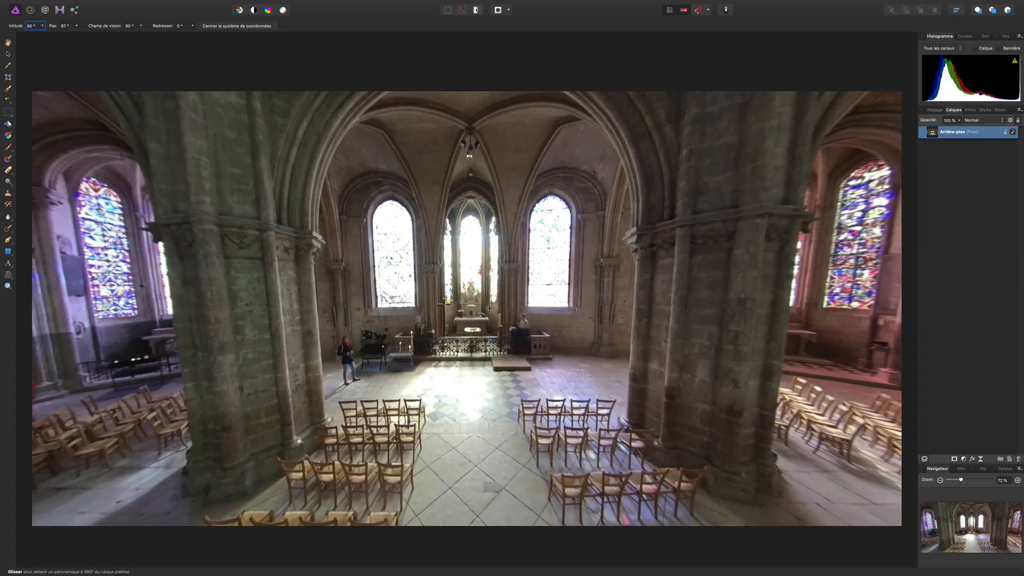
# Tilt the 360° view down to a pitch of about 157° to show the floor and the photographer.
pyautogui.moveTo(482, 371); pyautogui.dragTo(487, 495)
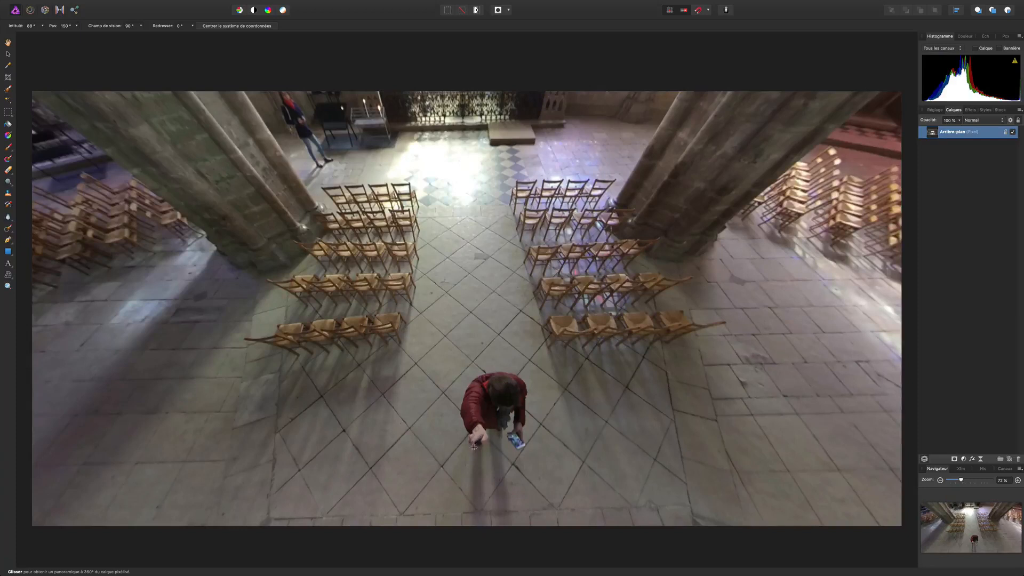
pyautogui.moveTo(508, 429); pyautogui.dragTo(506, 445)
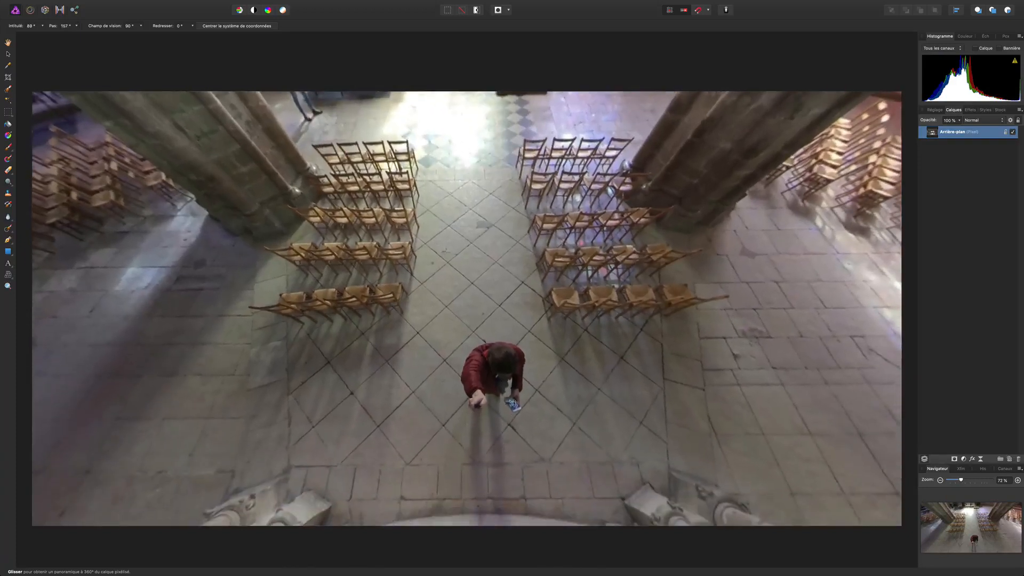